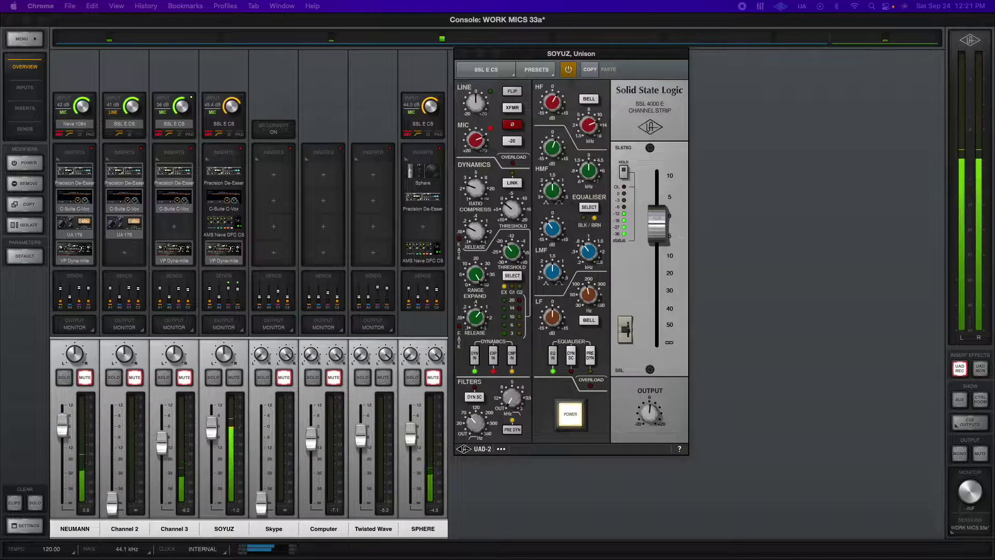
Step: Bring back the UA Midi Control web page, move Chrome fully into view, then minimize it
click(63, 60)
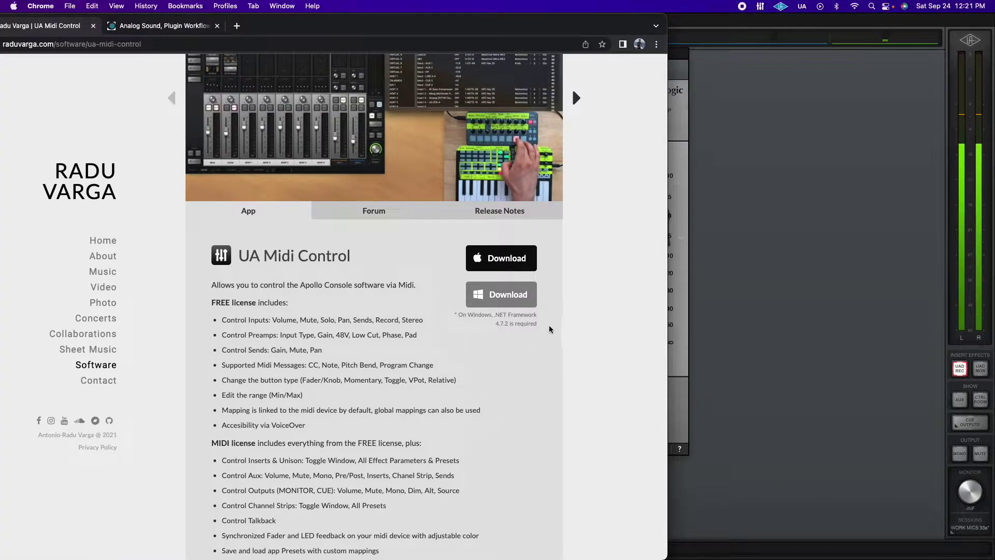
scroll(478, 370, down, 1)
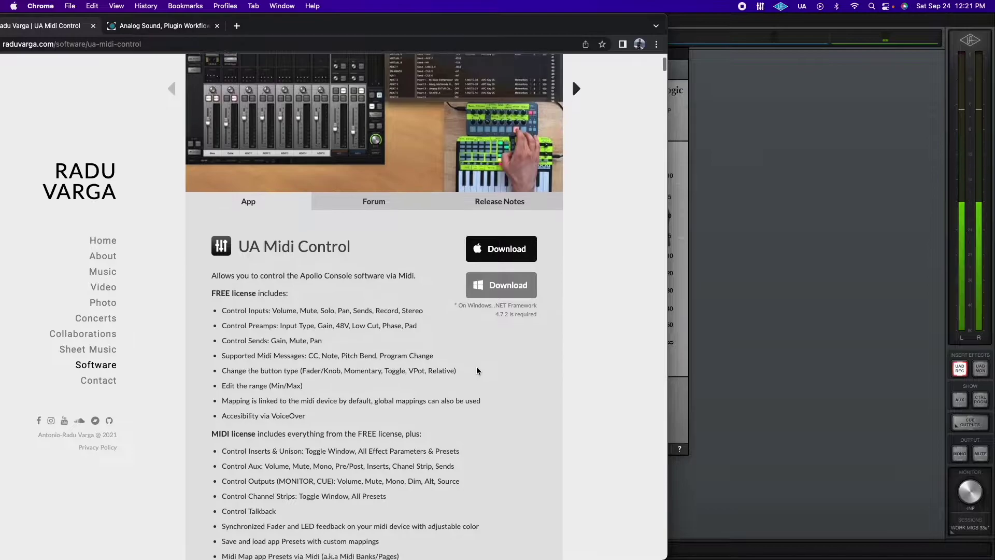
drag(313, 15, 408, 14)
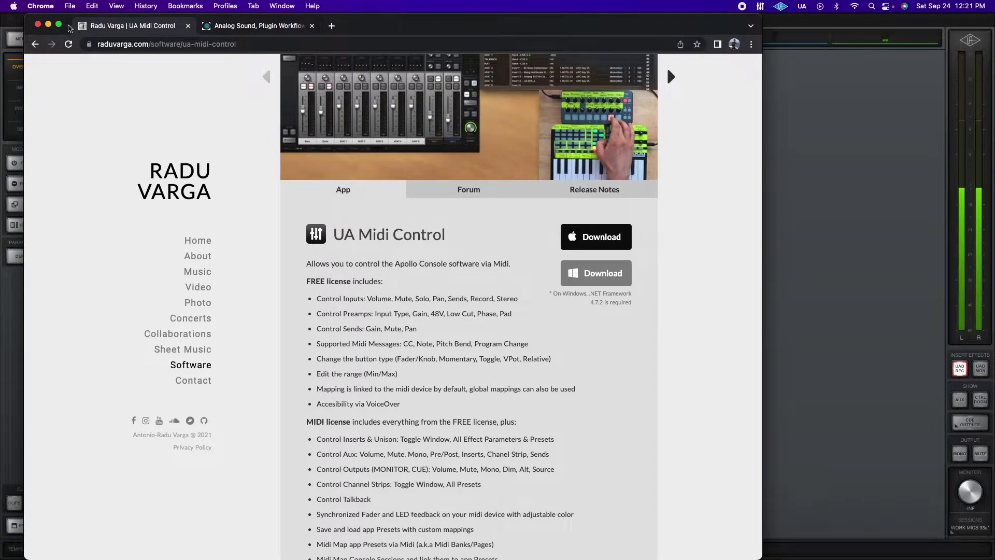
key(super+m)
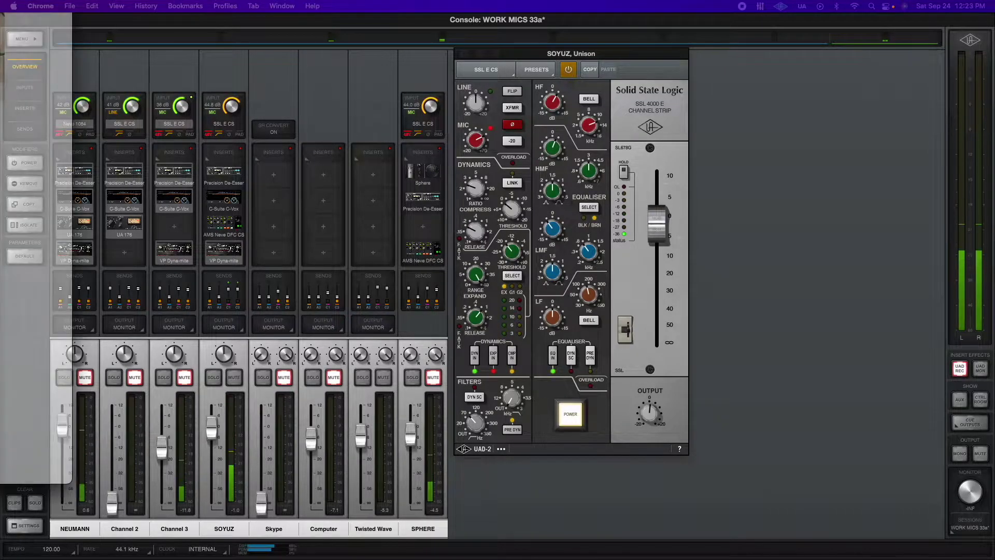
Step: Reopen the UA Midi Control page, then open the MIDI Mapping window connected to WORK MICS 31c
click(45, 456)
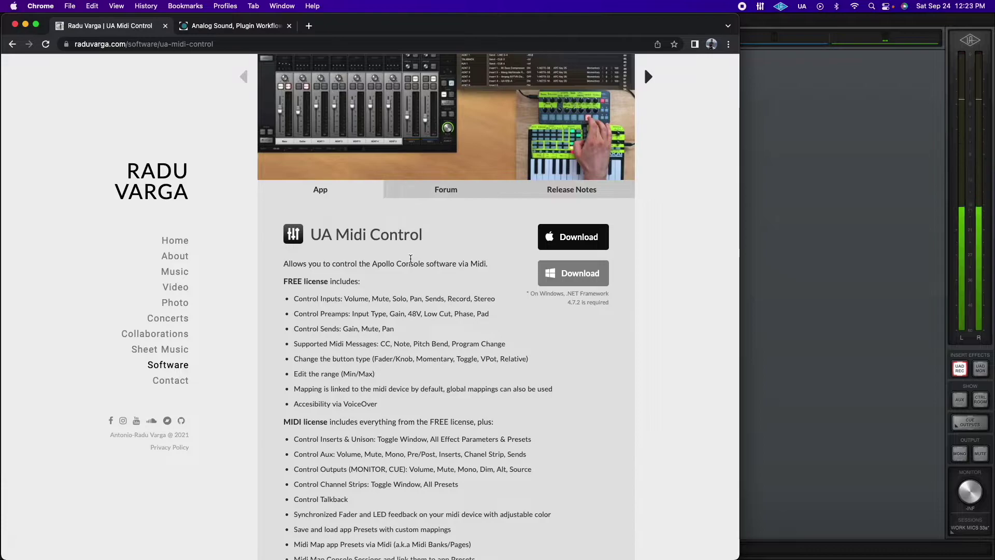
scroll(410, 258, down, 5)
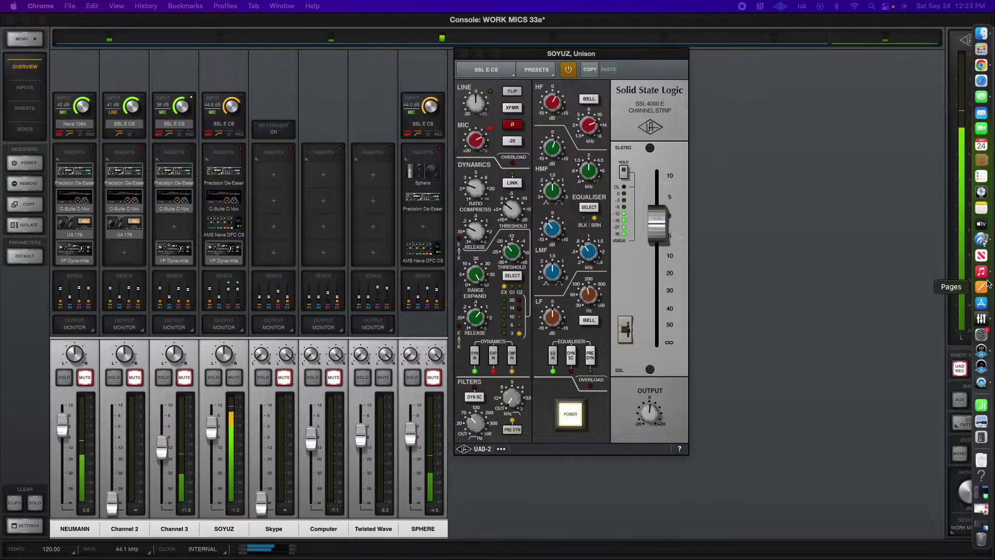
click(981, 319)
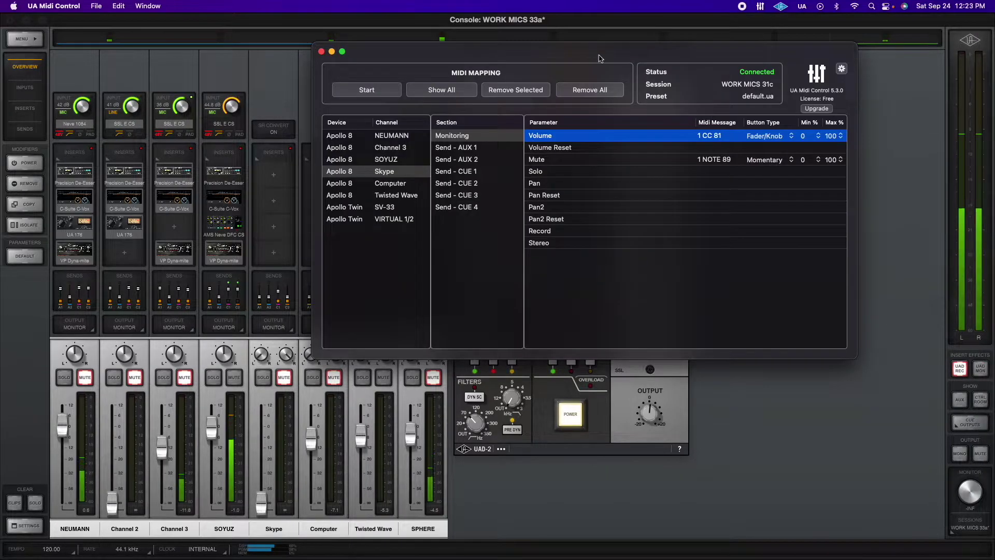
Step: Reposition the UA Midi Control MIDI Mapping window, then close it
drag(518, 50, 250, 21)
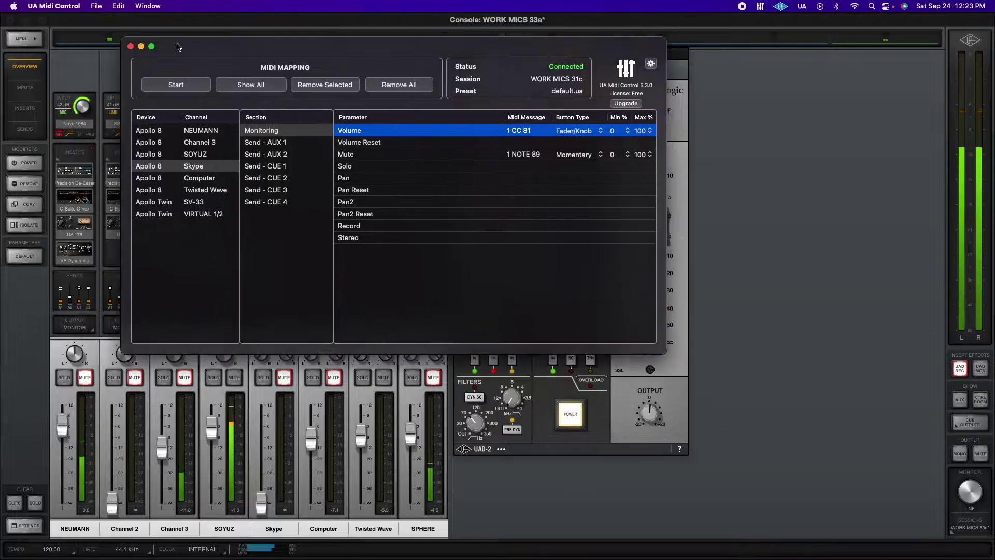
drag(178, 46, 210, 64)
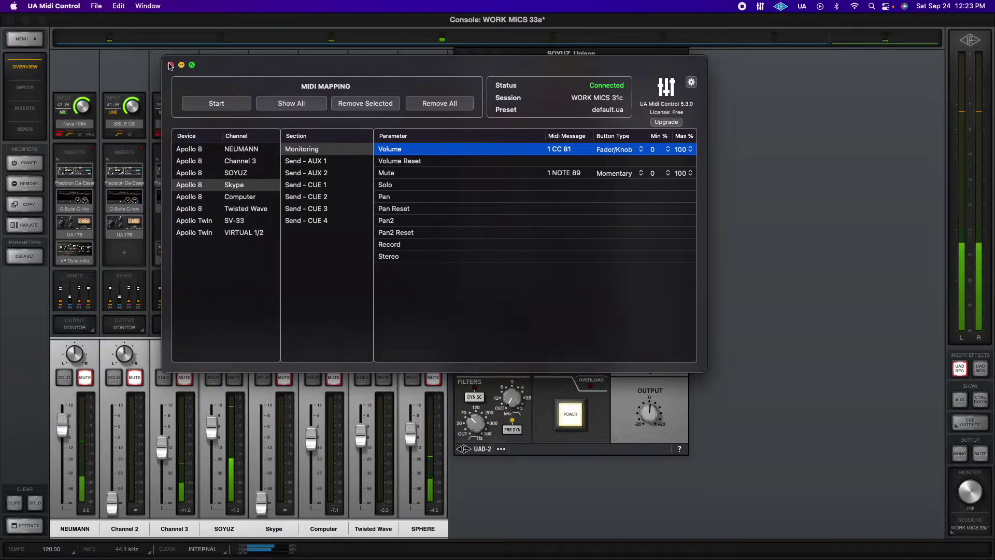
click(171, 65)
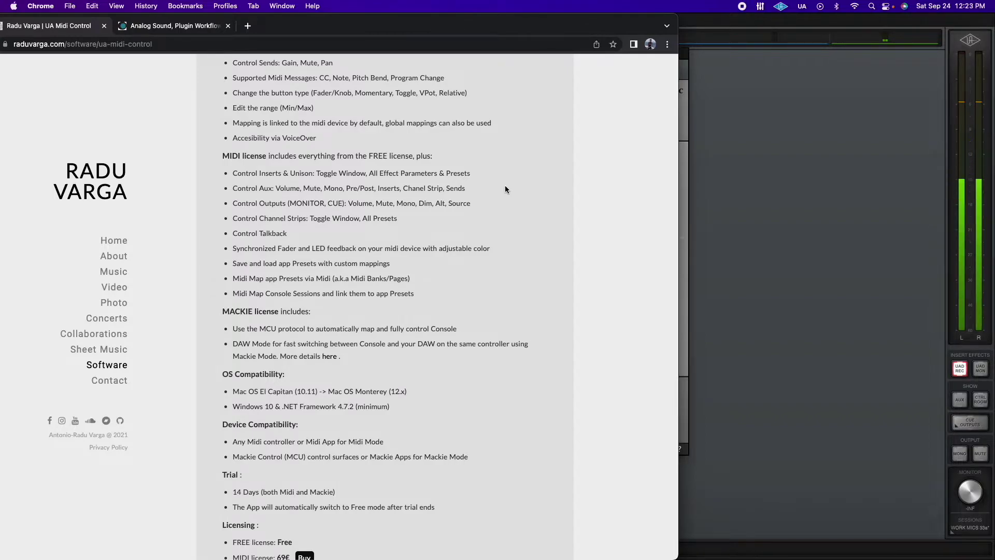
Step: Shift Chrome right and switch to the 'Analog Sound, Plugin Workflow' SonicScoop tab
drag(417, 23, 502, 23)
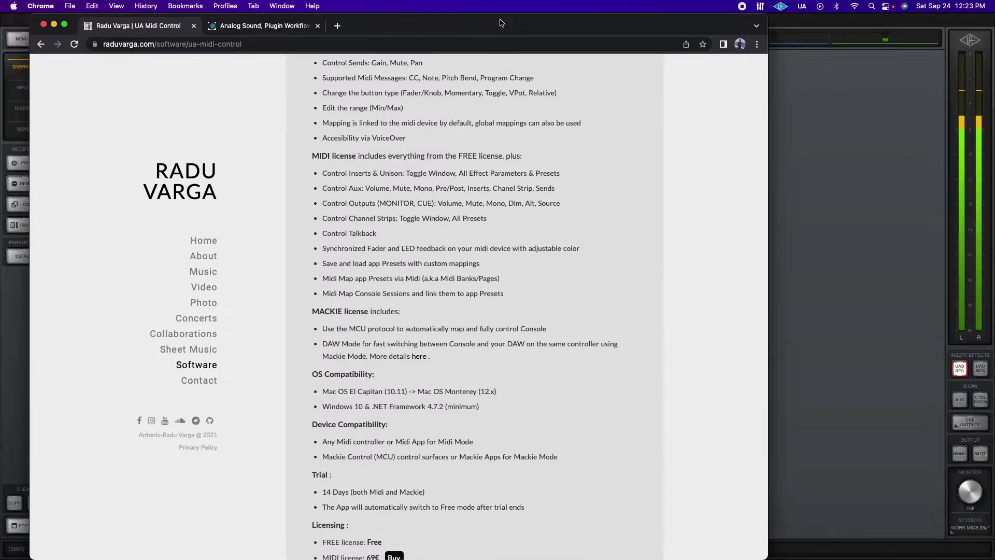
scroll(425, 248, up, 10)
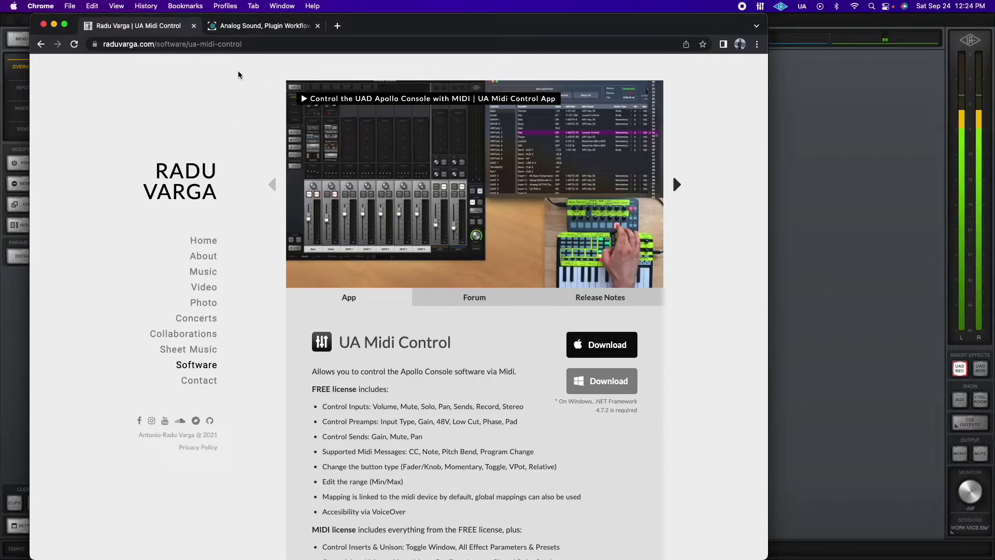
click(247, 29)
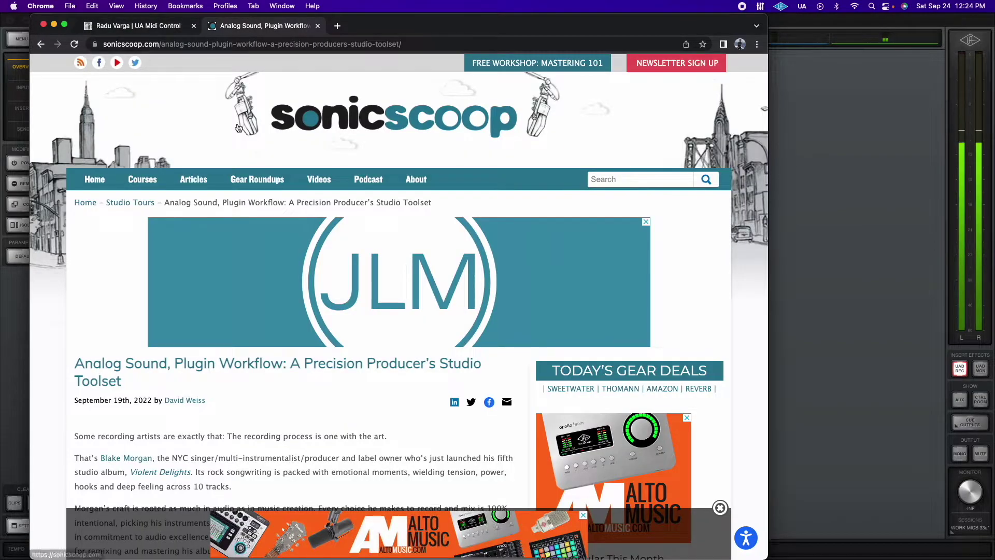
Step: Scroll through the SonicScoop article's room, amp, mic and plugin photos and their captions
scroll(238, 128, down, 5)
scroll(238, 128, down, 8)
scroll(239, 127, up, 9)
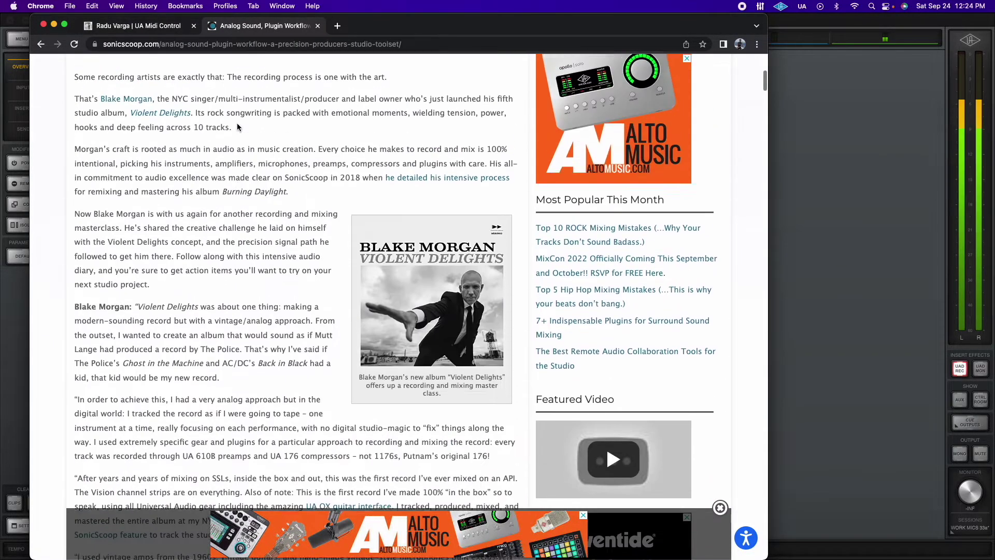
scroll(239, 128, up, 2)
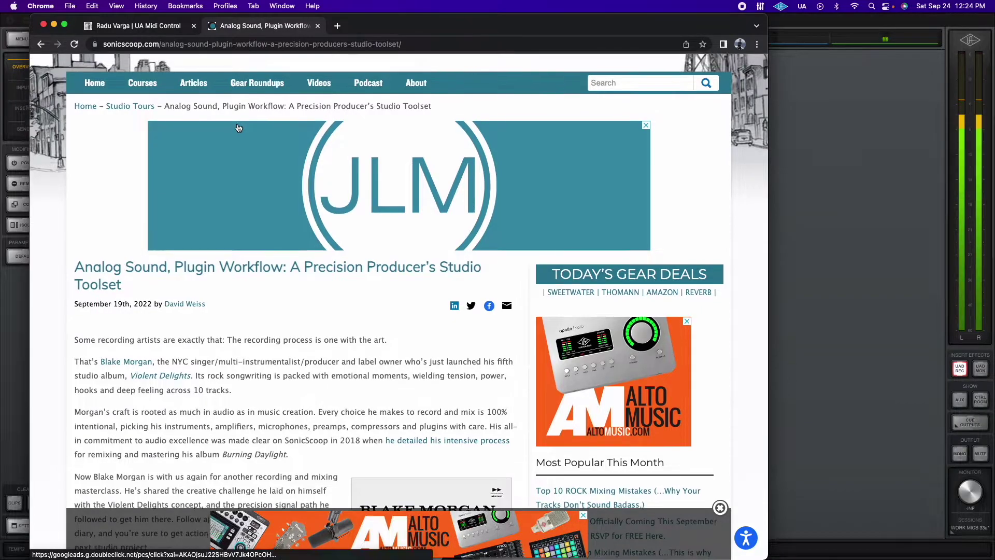
scroll(238, 127, down, 2)
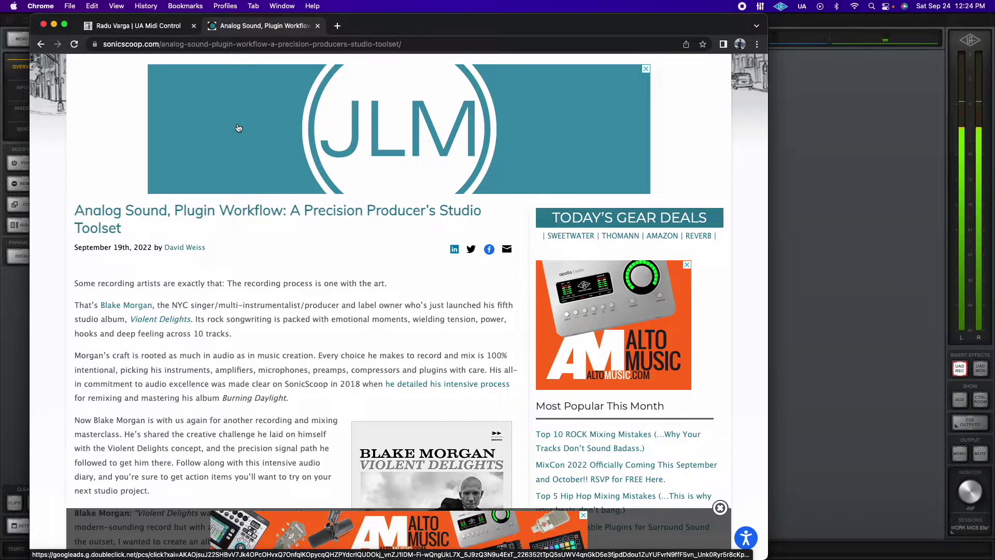
scroll(238, 127, down, 15)
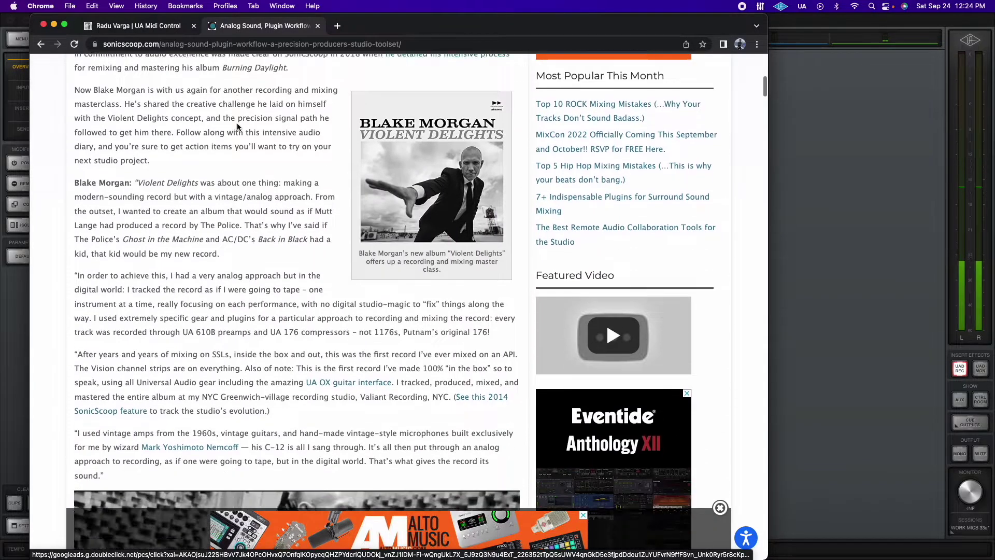
scroll(238, 127, down, 20)
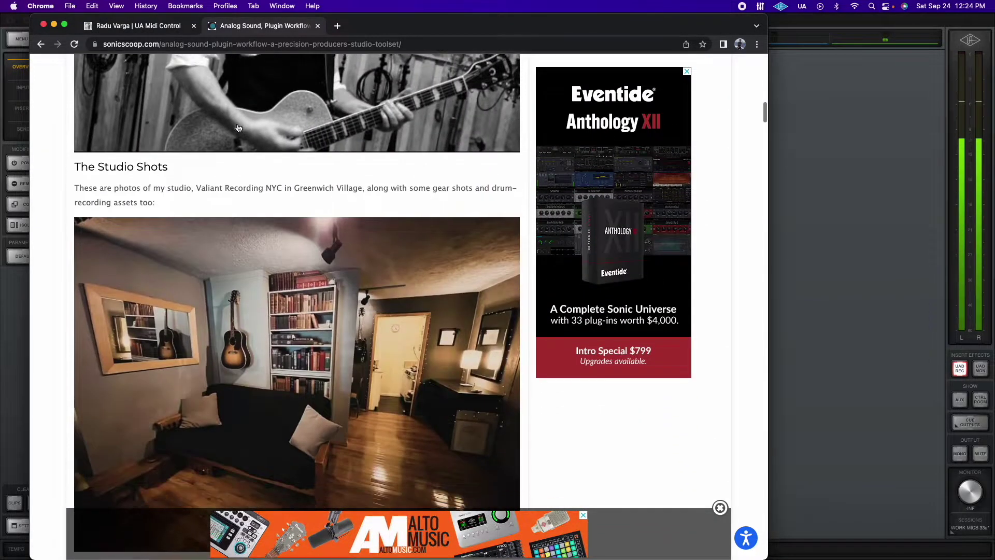
scroll(238, 128, down, 13)
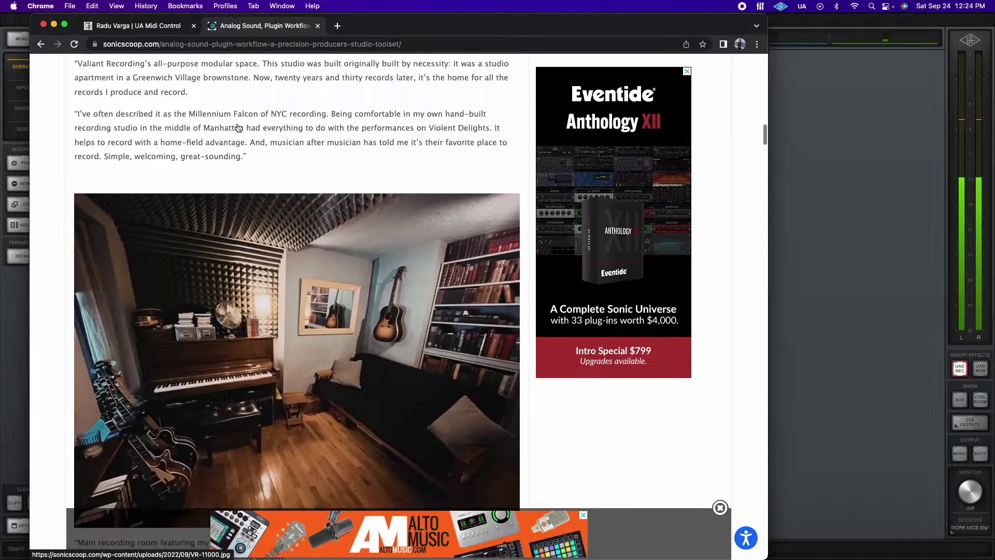
scroll(237, 127, down, 1)
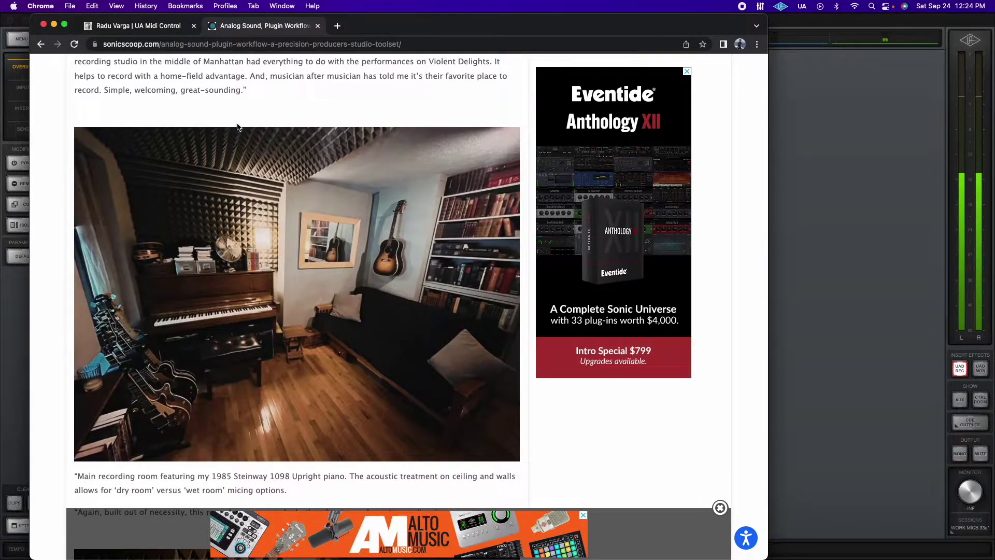
scroll(238, 127, down, 4)
scroll(238, 127, down, 1)
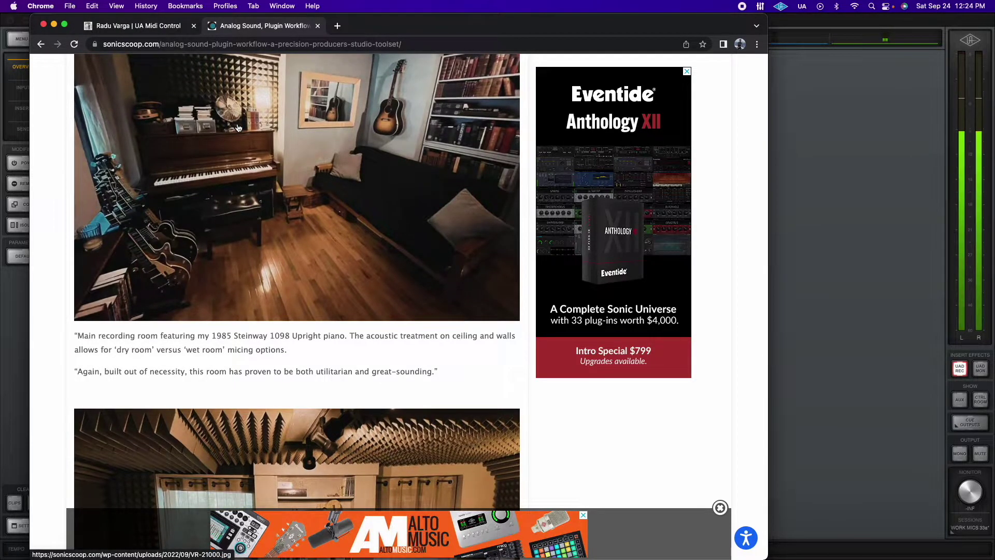
scroll(238, 128, down, 5)
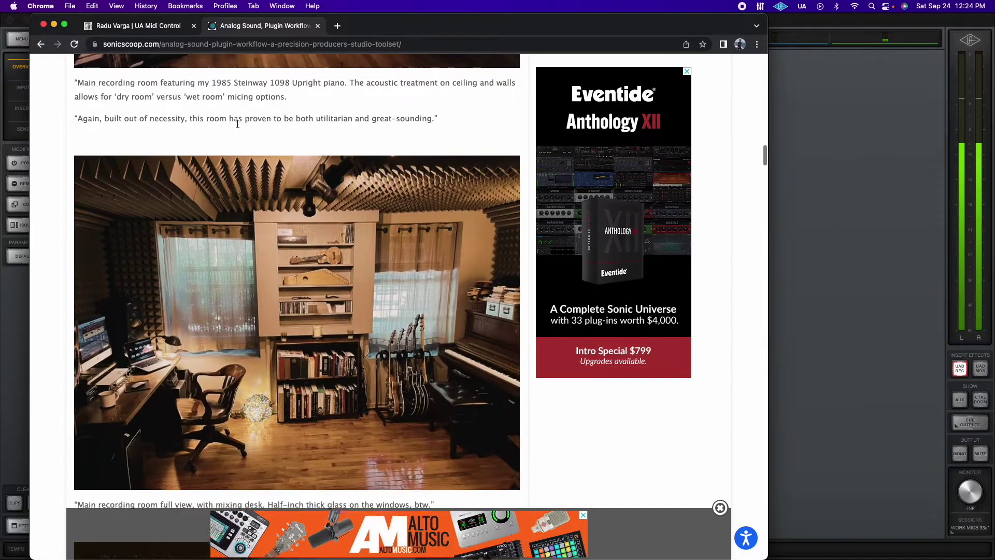
scroll(238, 127, down, 8)
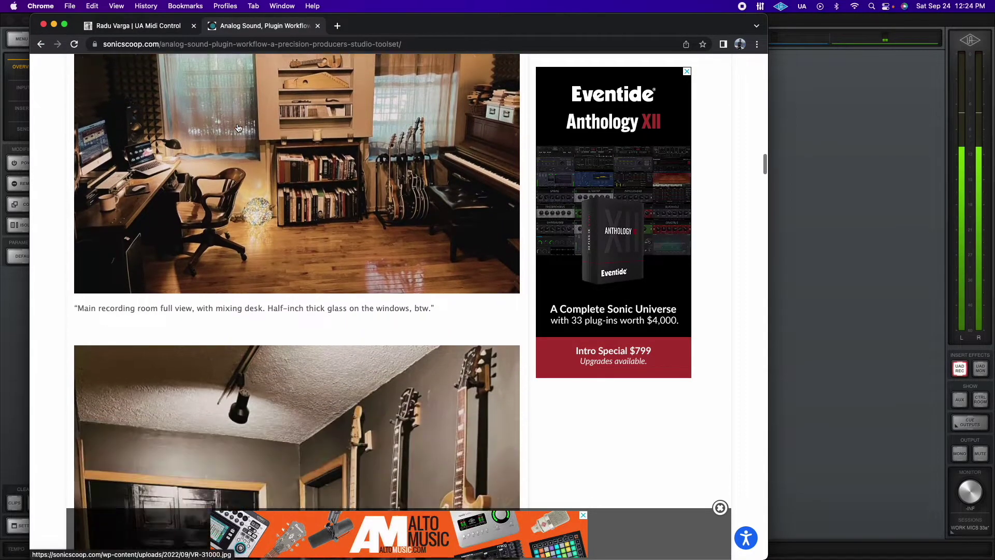
scroll(237, 127, down, 9)
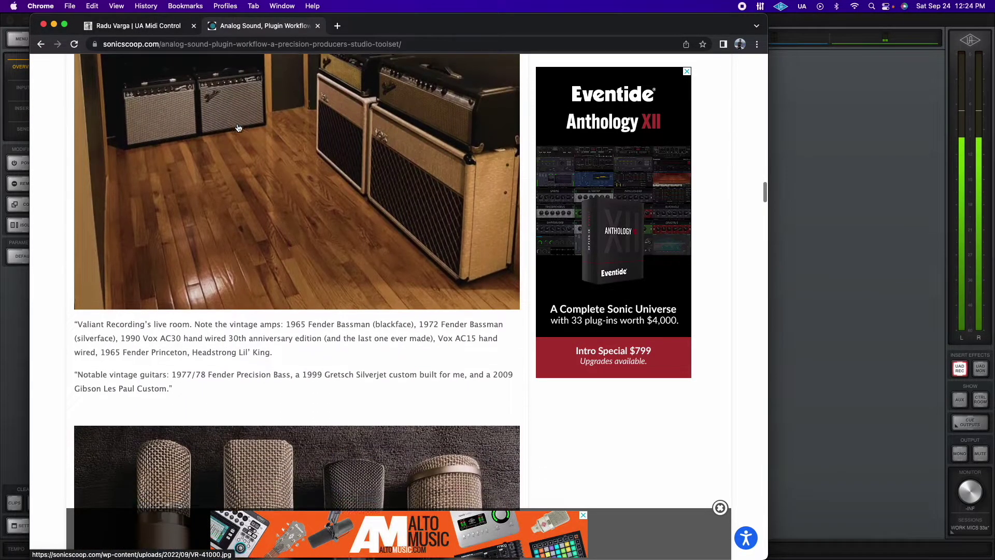
scroll(238, 128, down, 1)
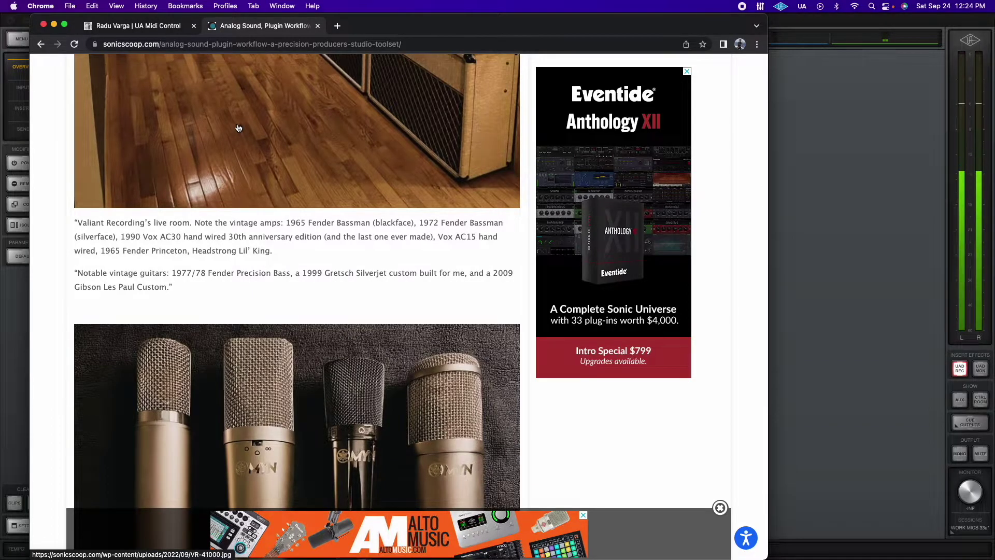
scroll(238, 127, down, 3)
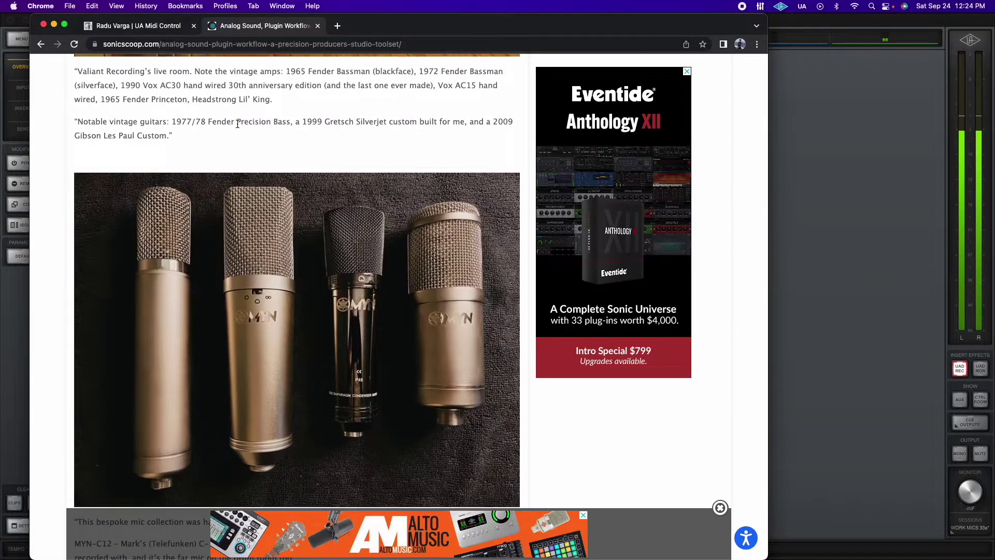
scroll(238, 126, down, 2)
scroll(448, 151, down, 1)
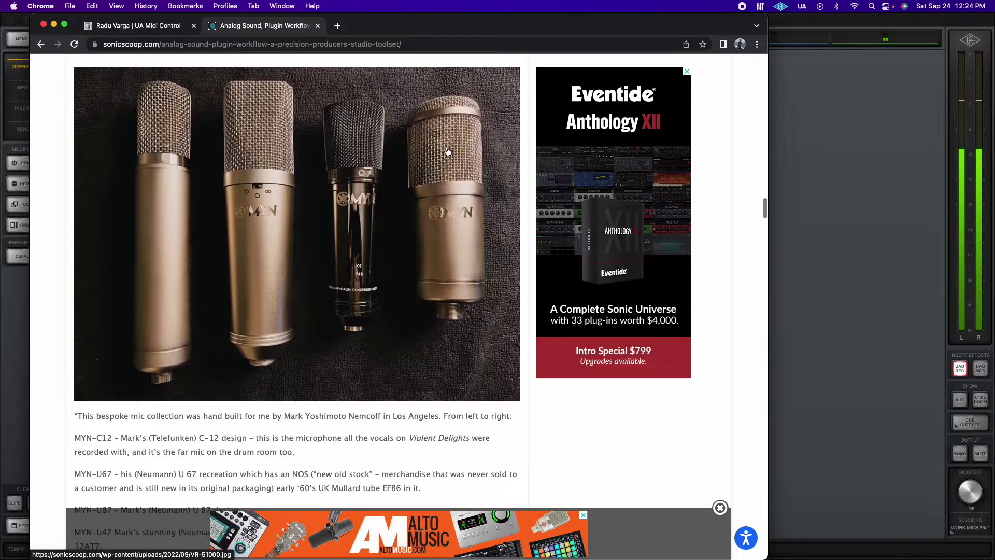
scroll(448, 151, down, 12)
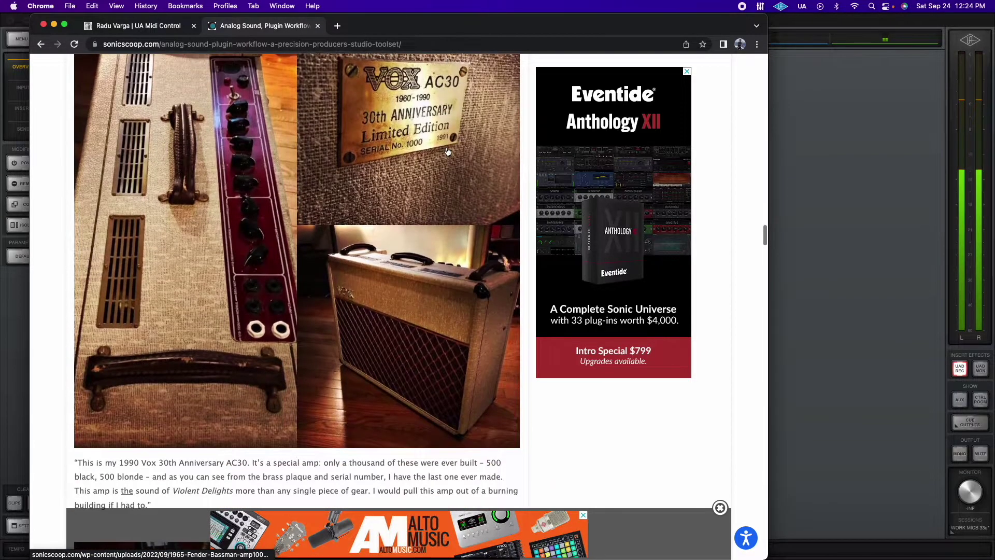
scroll(447, 151, down, 15)
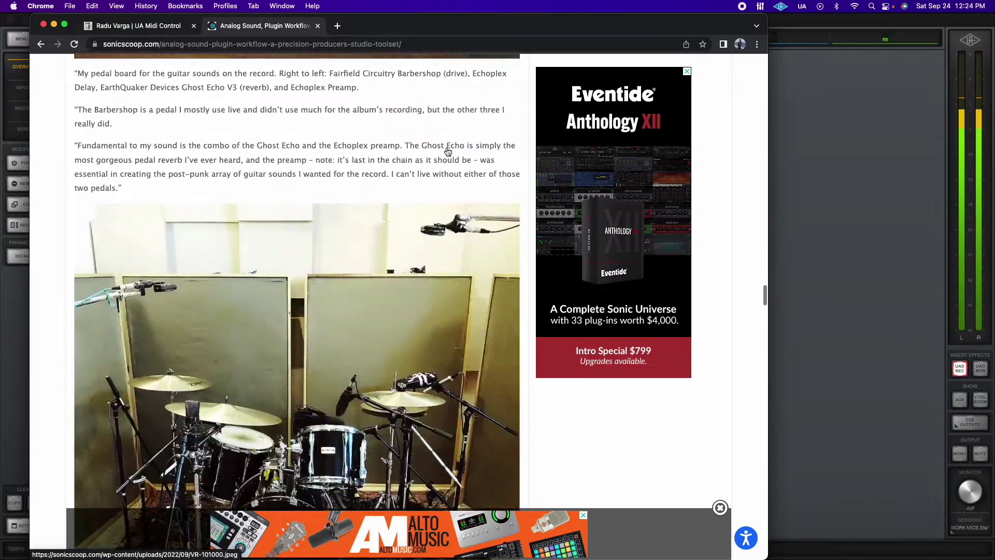
scroll(447, 152, down, 18)
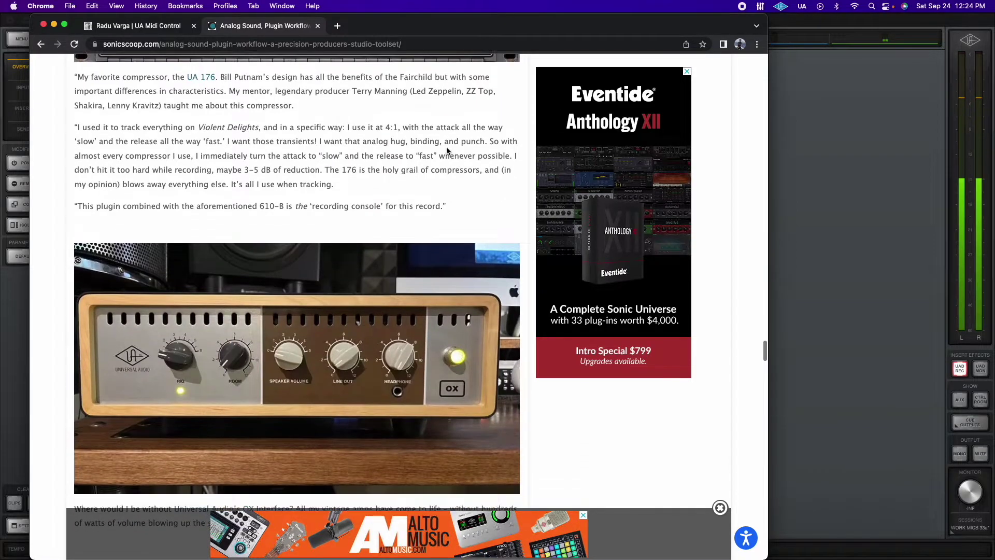
scroll(446, 148, up, 2)
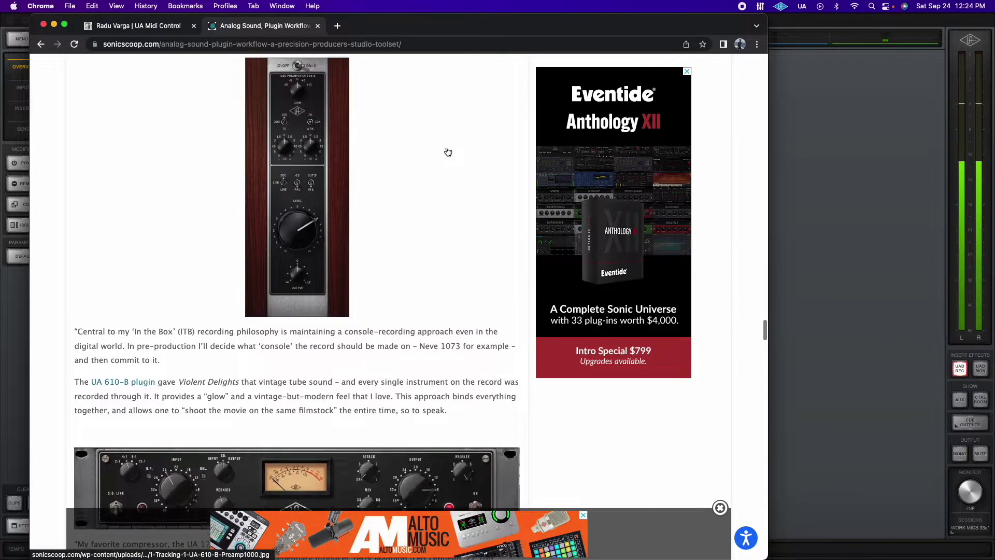
scroll(448, 151, down, 10)
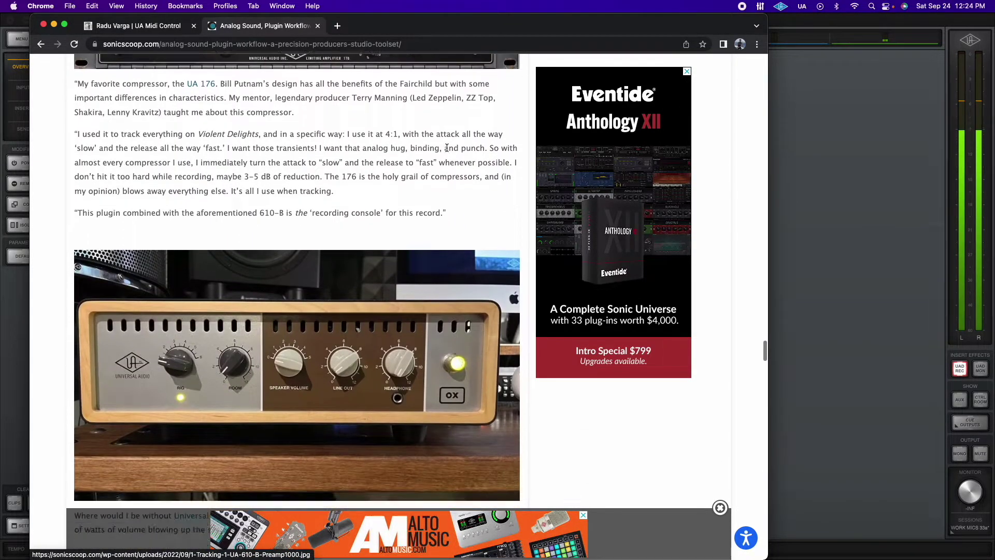
scroll(447, 151, down, 18)
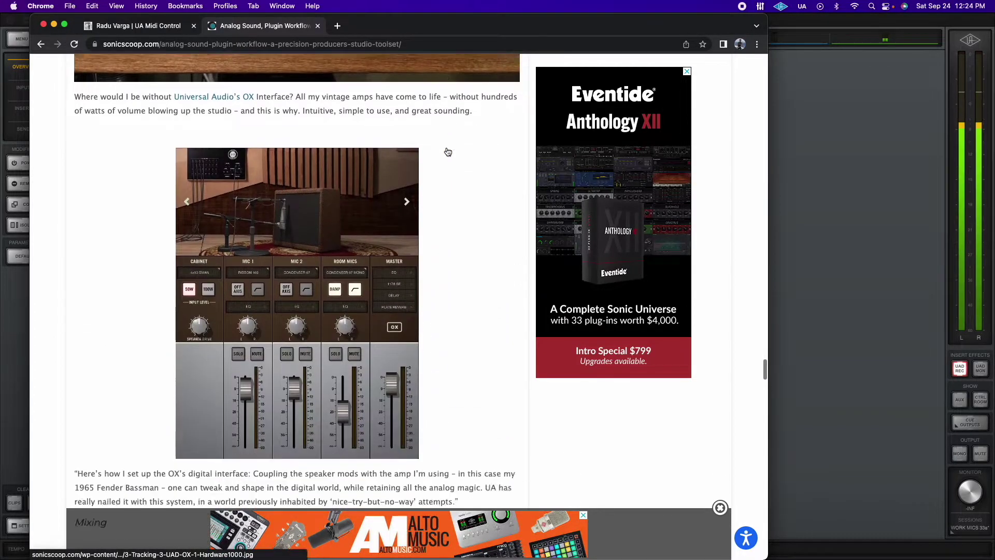
scroll(448, 151, down, 15)
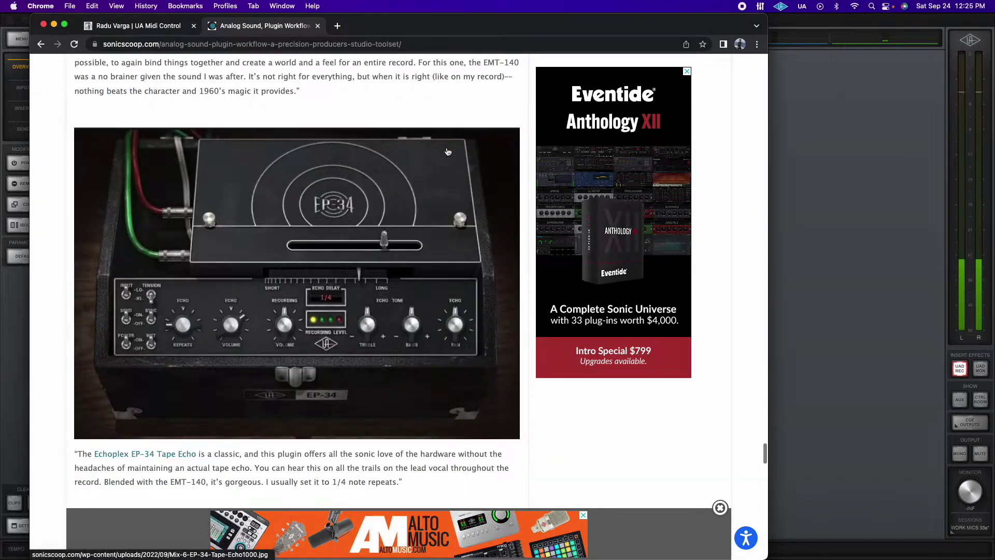
scroll(447, 151, up, 18)
scroll(448, 151, up, 20)
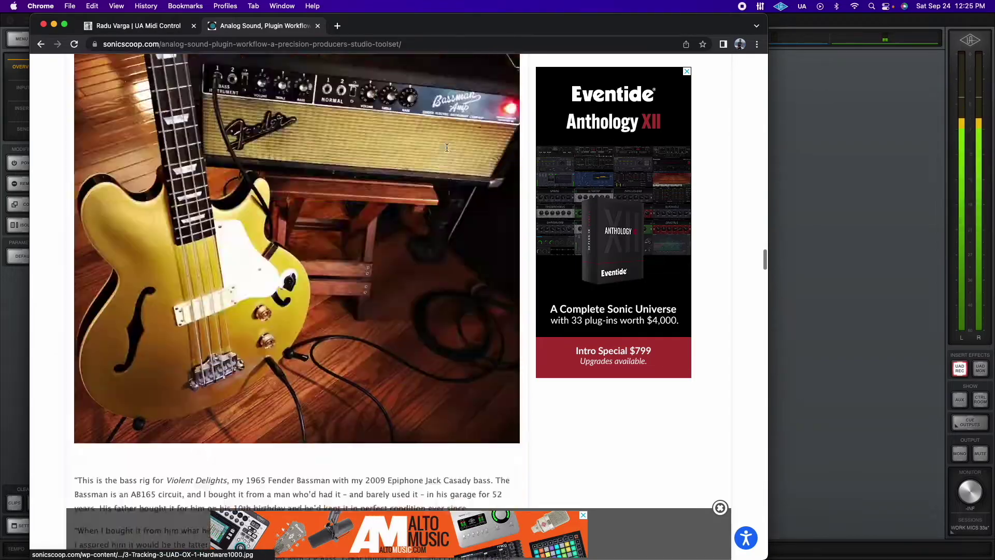
scroll(447, 150, down, 1)
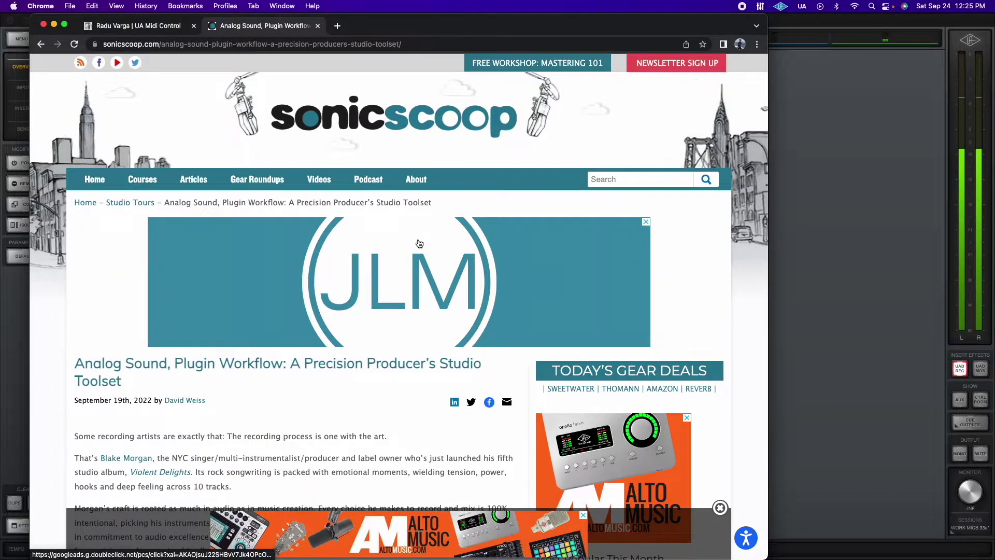
scroll(419, 244, down, 1)
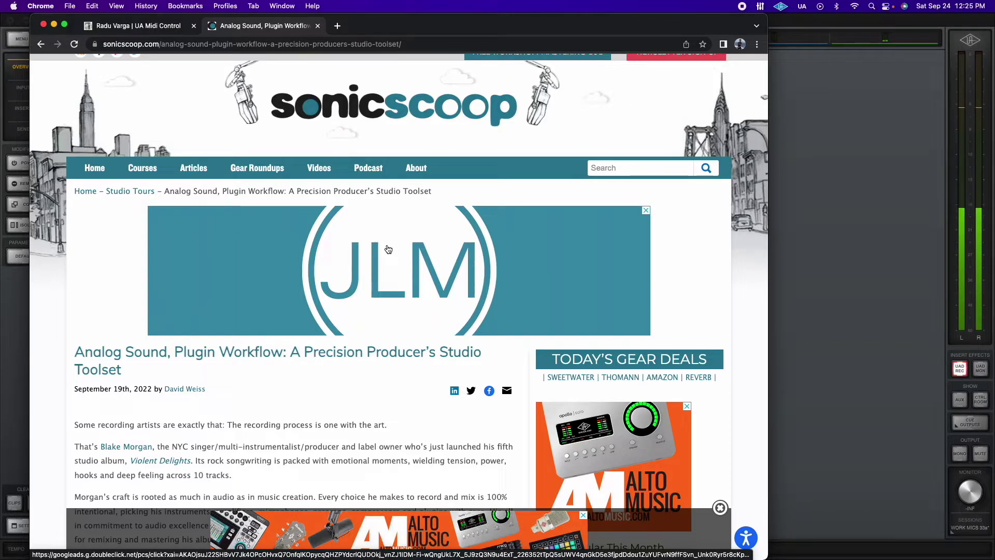
scroll(388, 249, down, 20)
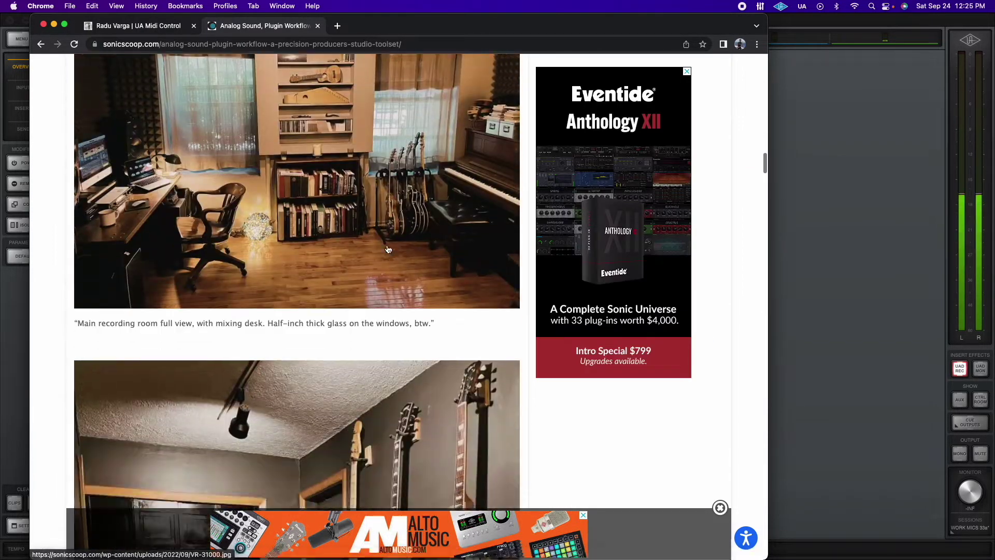
scroll(388, 249, down, 20)
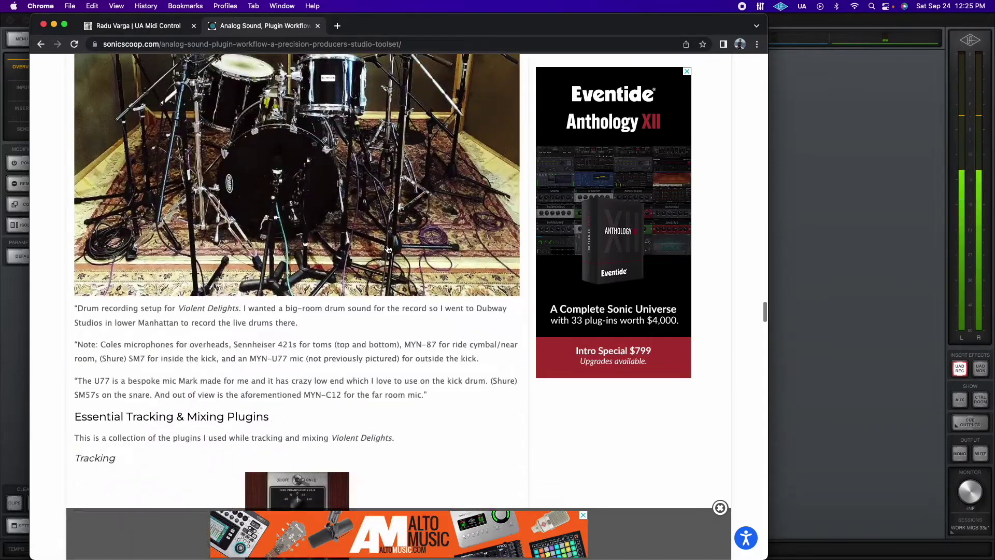
scroll(388, 248, up, 6)
scroll(388, 248, up, 15)
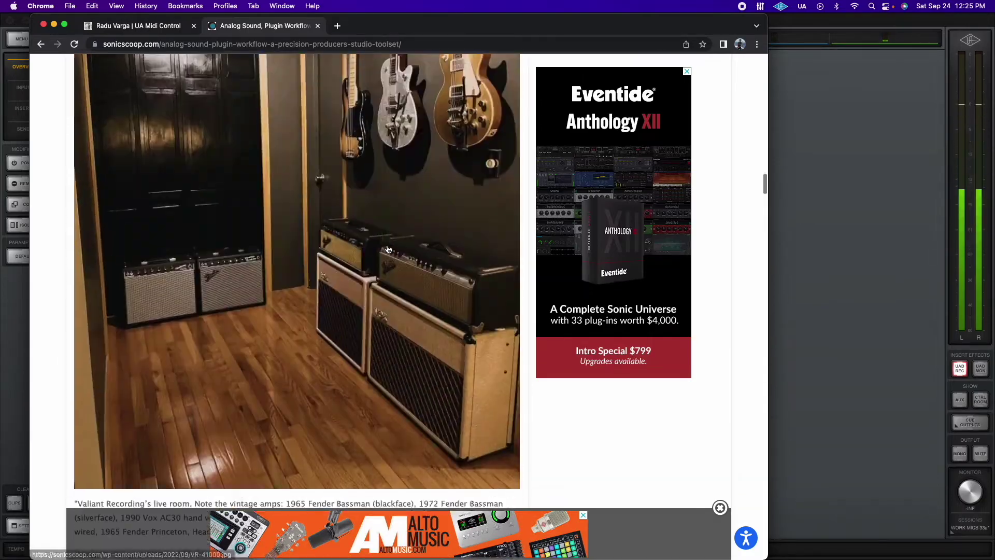
scroll(388, 249, down, 6)
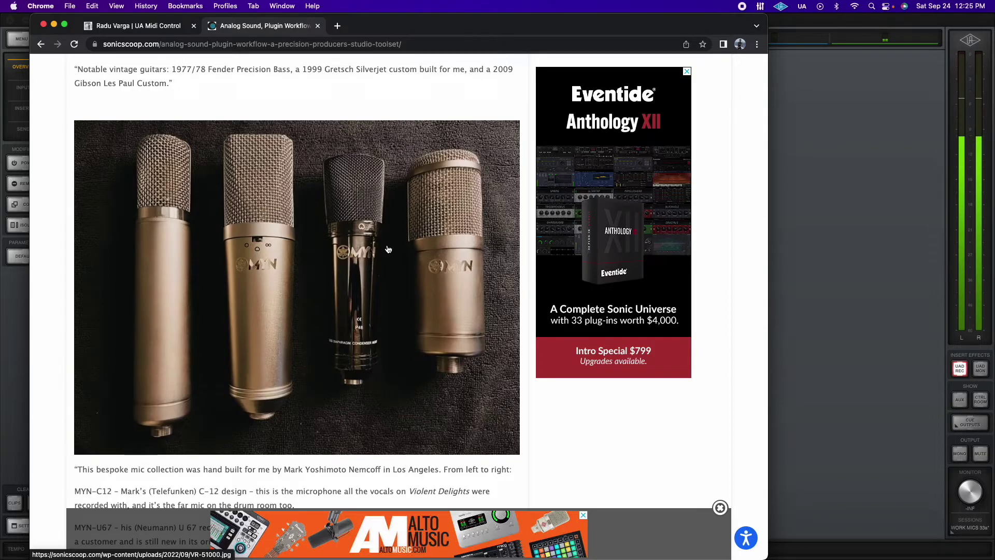
scroll(388, 249, up, 20)
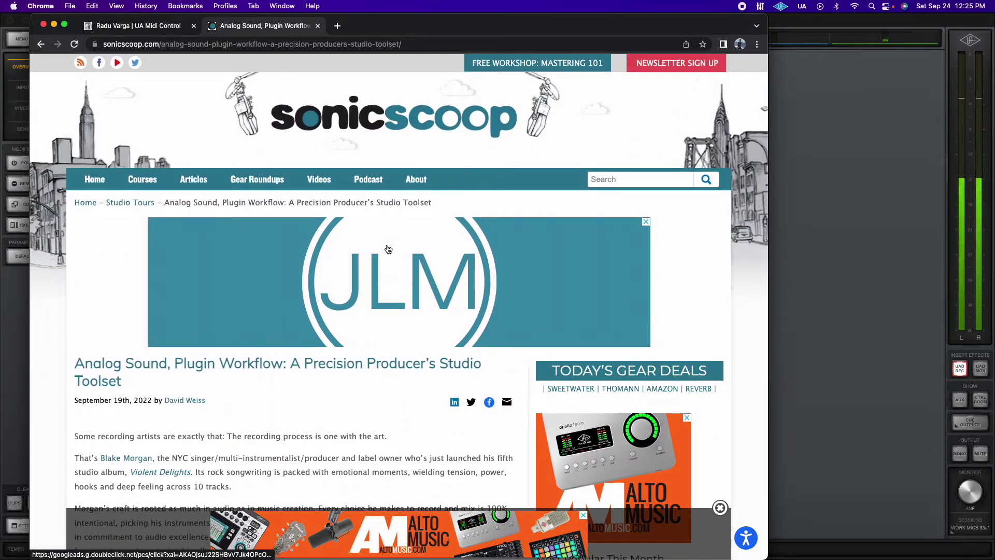